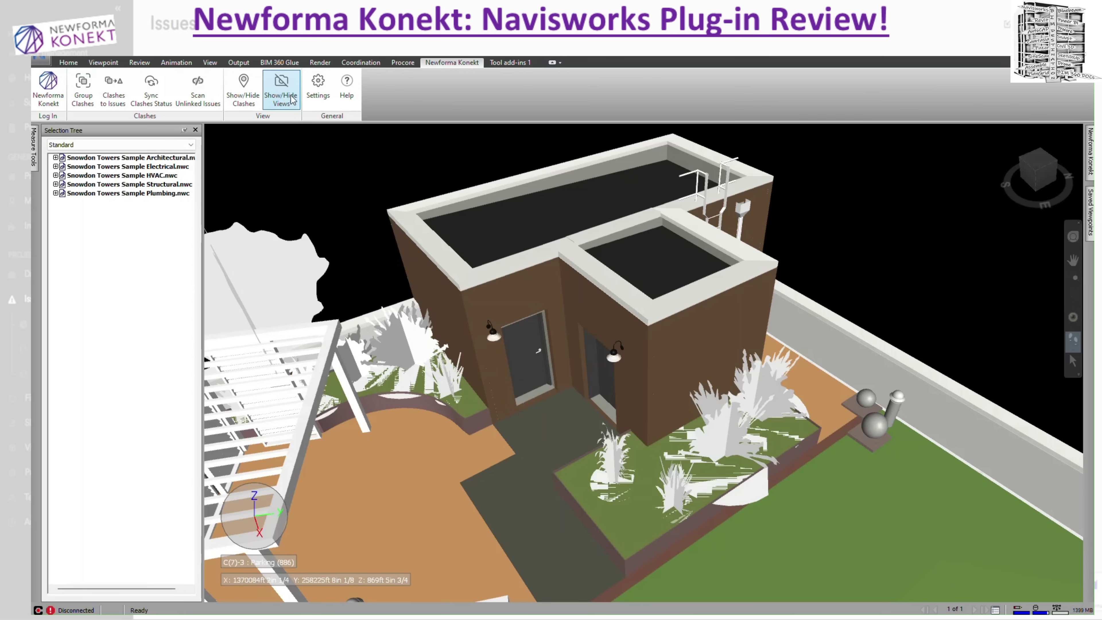
Step: In the Newforma Konekt settings, try the Show / Hide saved elements and Isolate elements visibility options and return to Do nothing
left_click(318, 89)
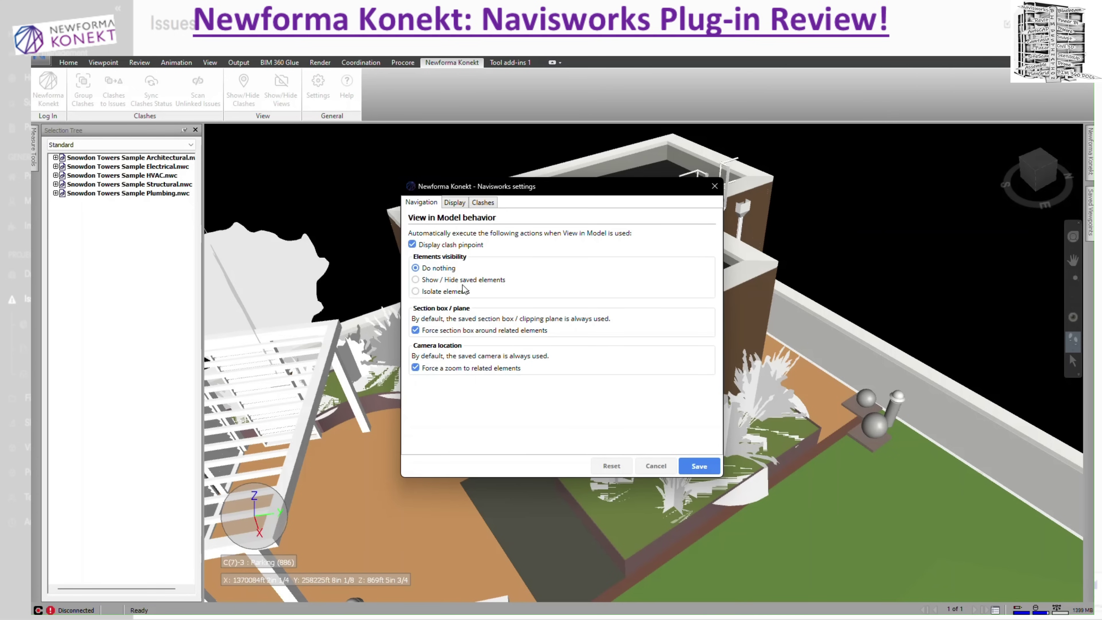
left_click(415, 280)
left_click(417, 292)
left_click(415, 331)
left_click(415, 330)
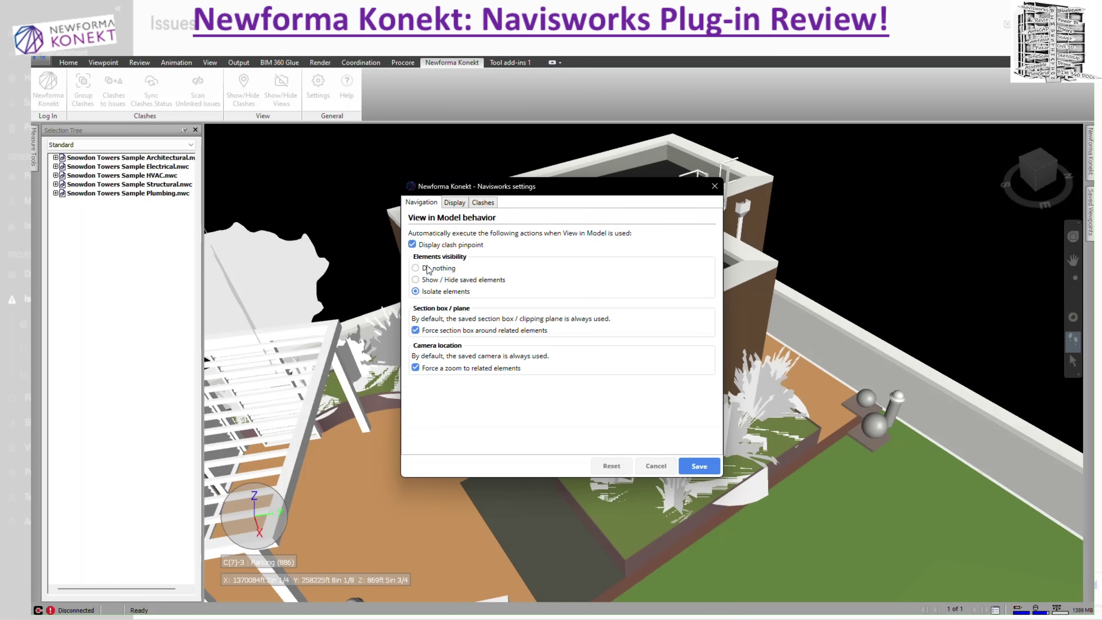
left_click(415, 269)
Step: Examine the plug-in's pinpoint and view state display options, comparing them with the View in Model behavior settings
left_click(456, 204)
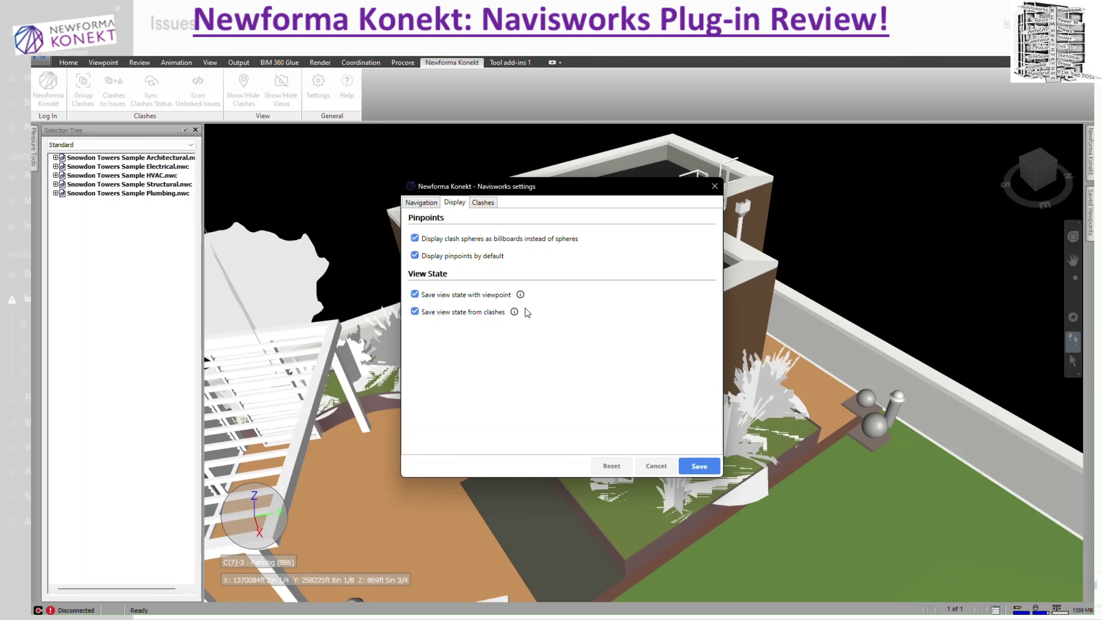
mouse_move(521, 295)
left_click(422, 203)
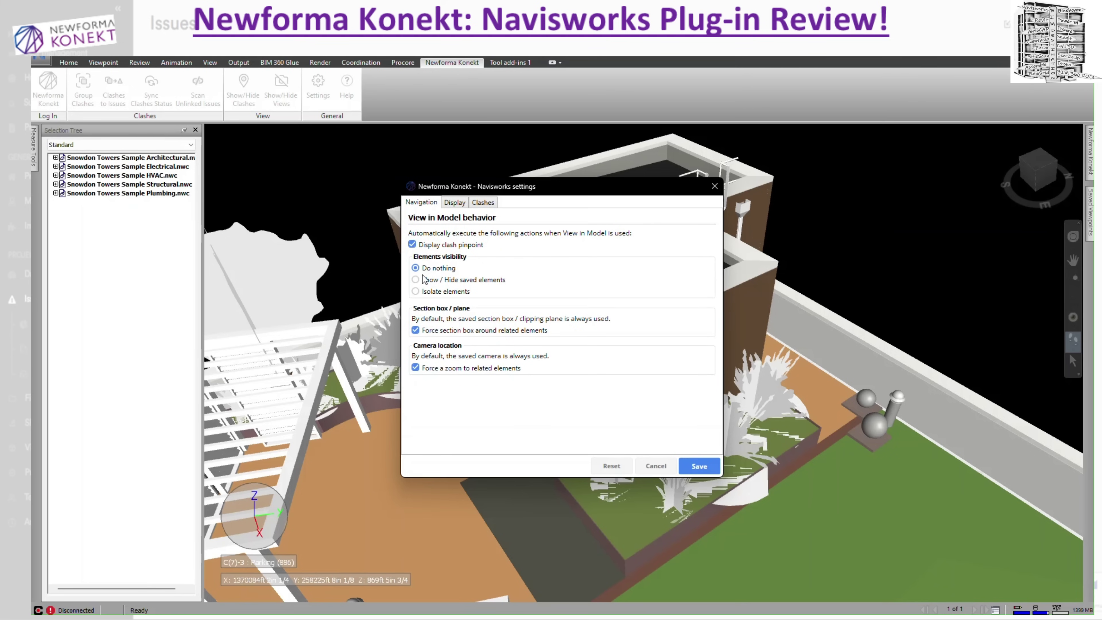
left_click(454, 202)
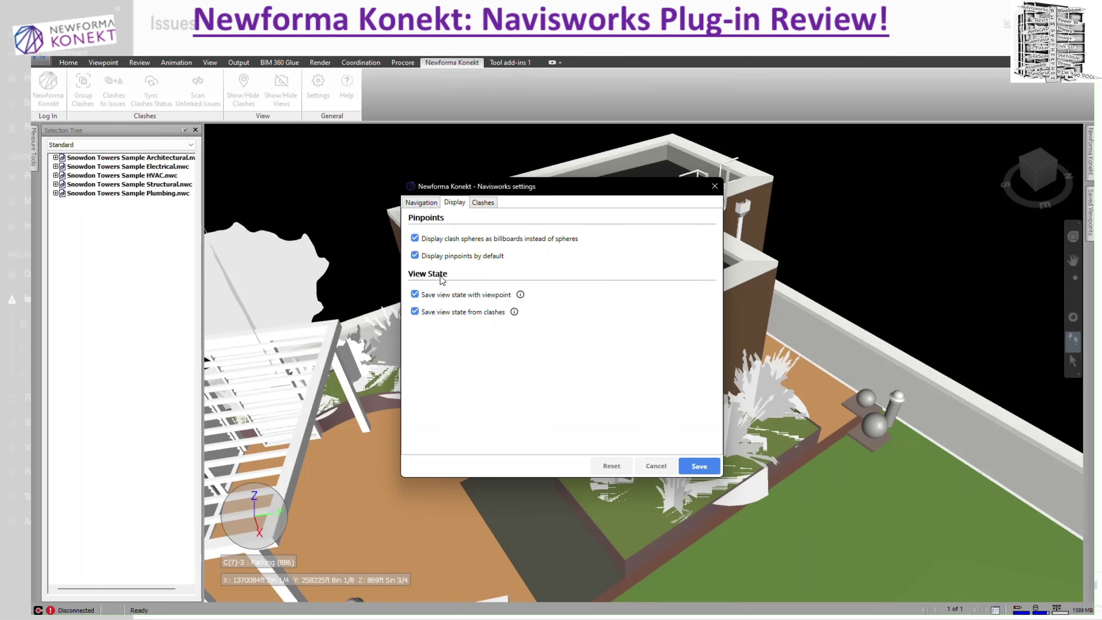
Step: Try a clash group publication threshold of 100 clashes, return it to 10, and cancel the settings
left_click(481, 204)
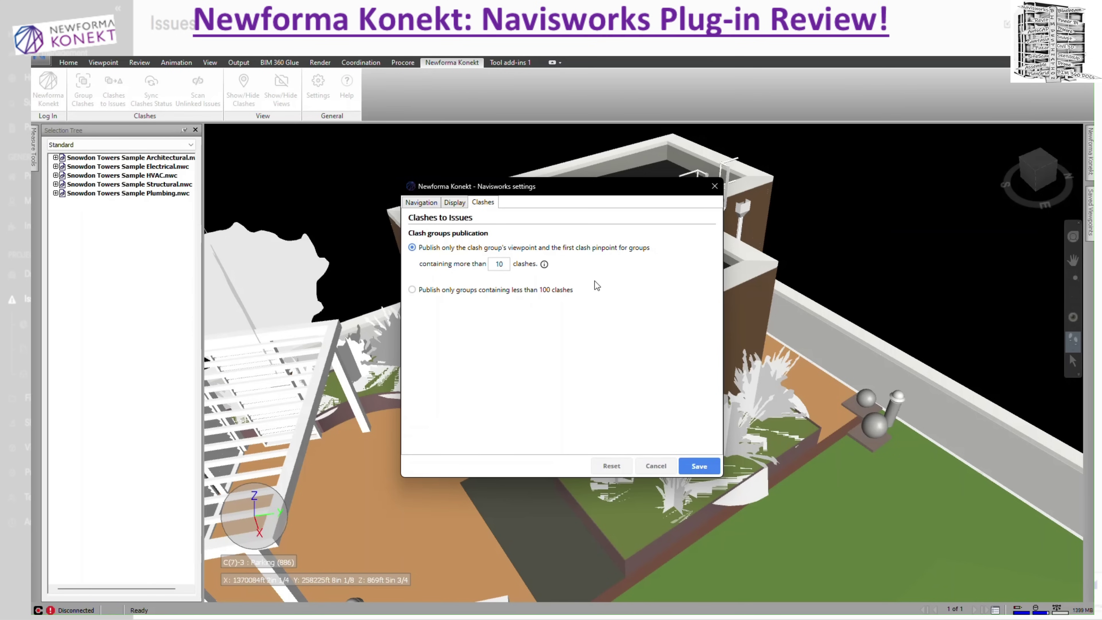
double_click(499, 264)
type("100")
key("BackSpace")
key("BackSpace")
mouse_move(544, 264)
type("0")
left_click(656, 466)
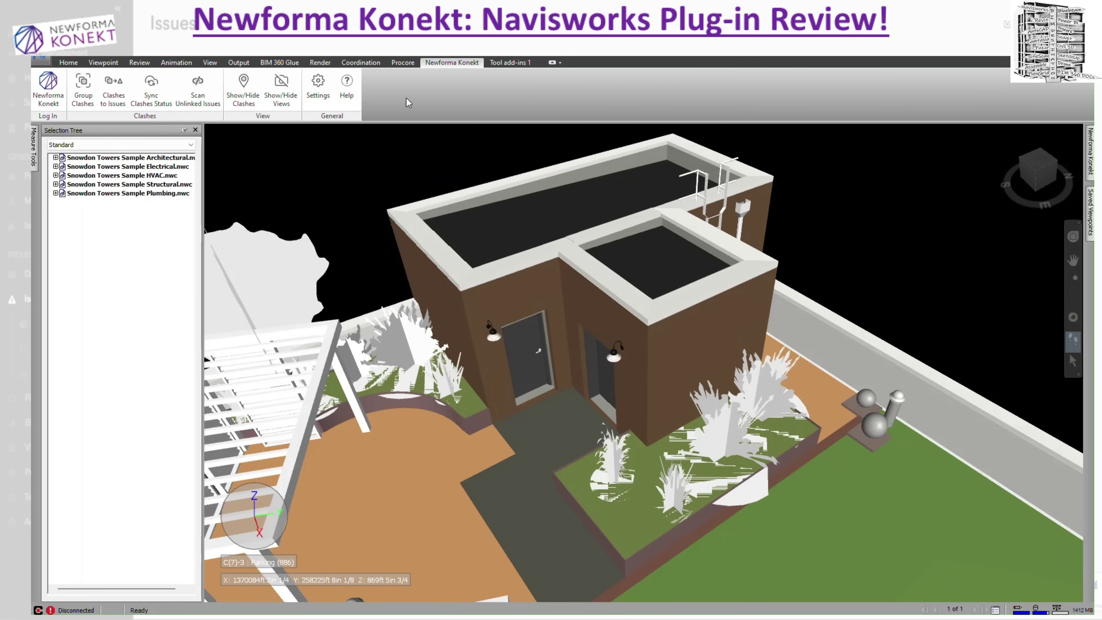
Step: Review the Group by modes and the Keep existing groups option for clash test 2-Elec vs HVAC without grouping
left_click(90, 101)
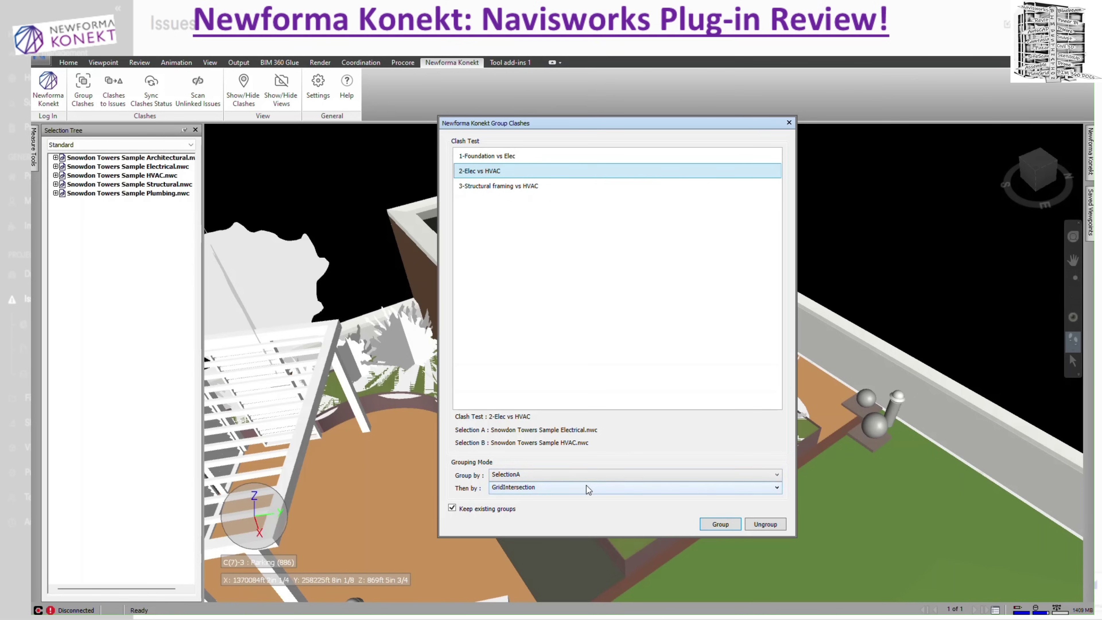
left_click(579, 476)
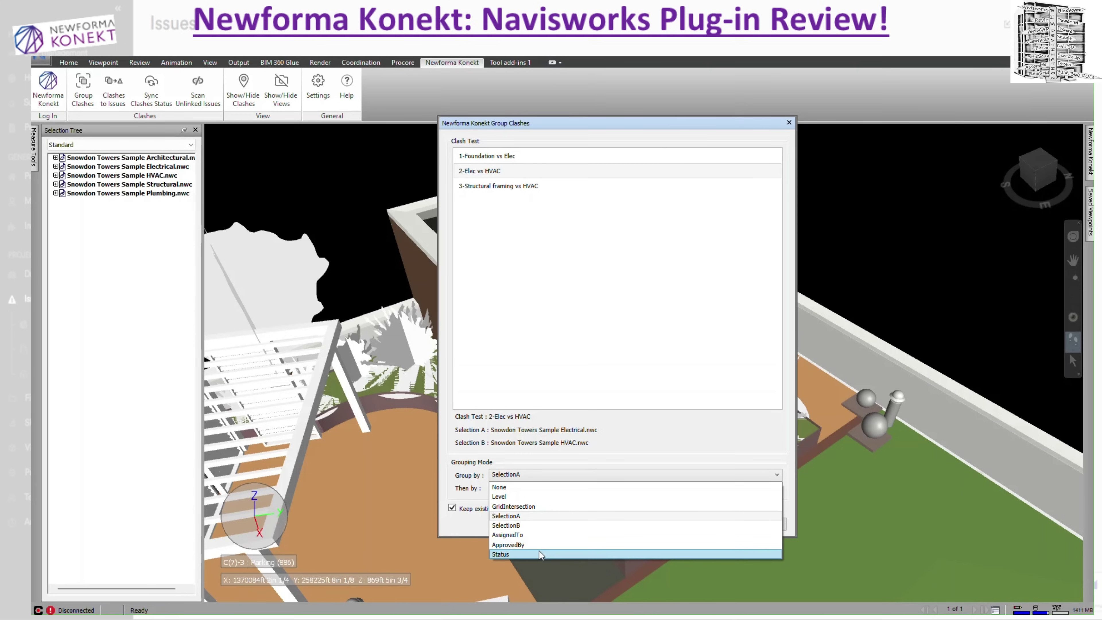
left_click(635, 453)
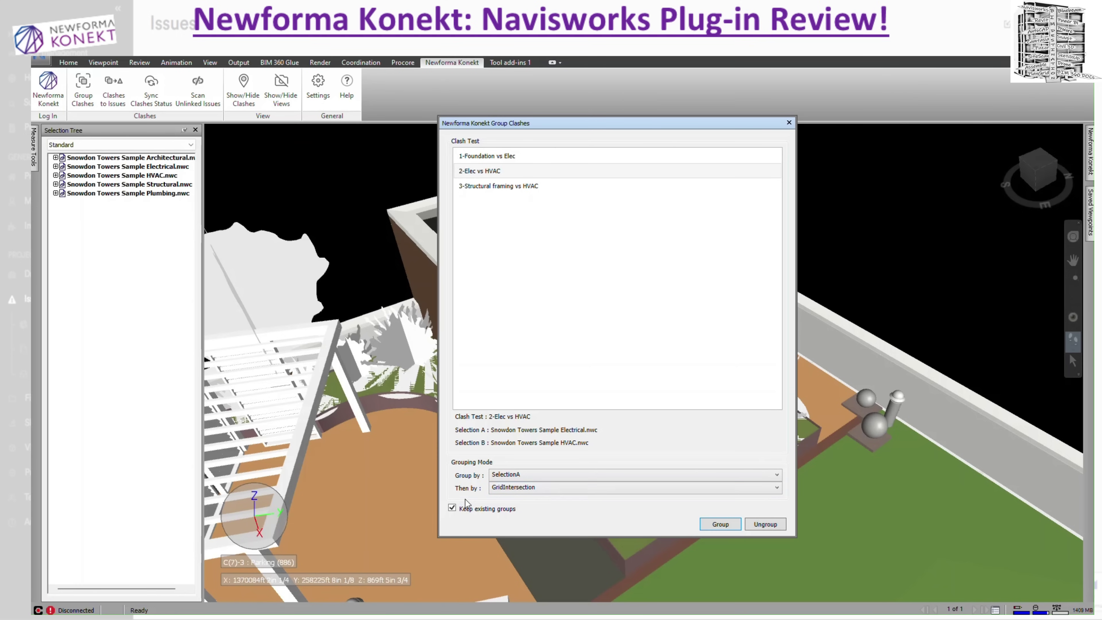
left_click(453, 509)
mouse_move(595, 539)
left_click(789, 123)
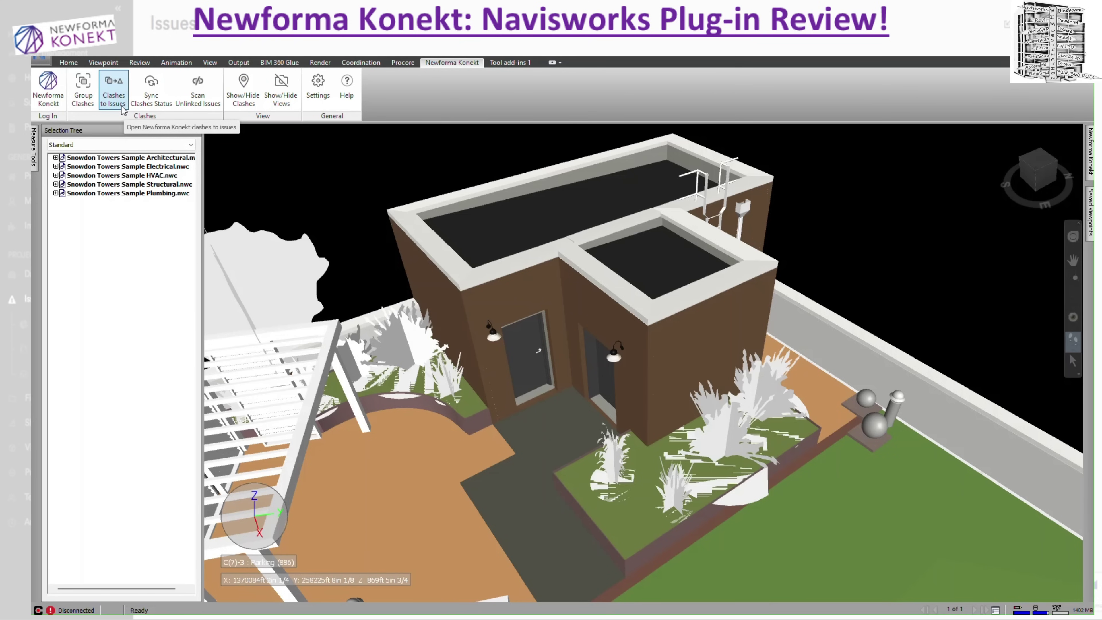
Step: Review the clash groups of 2-Elec vs HVAC available for status syncing and close the dialog without syncing
left_click(147, 107)
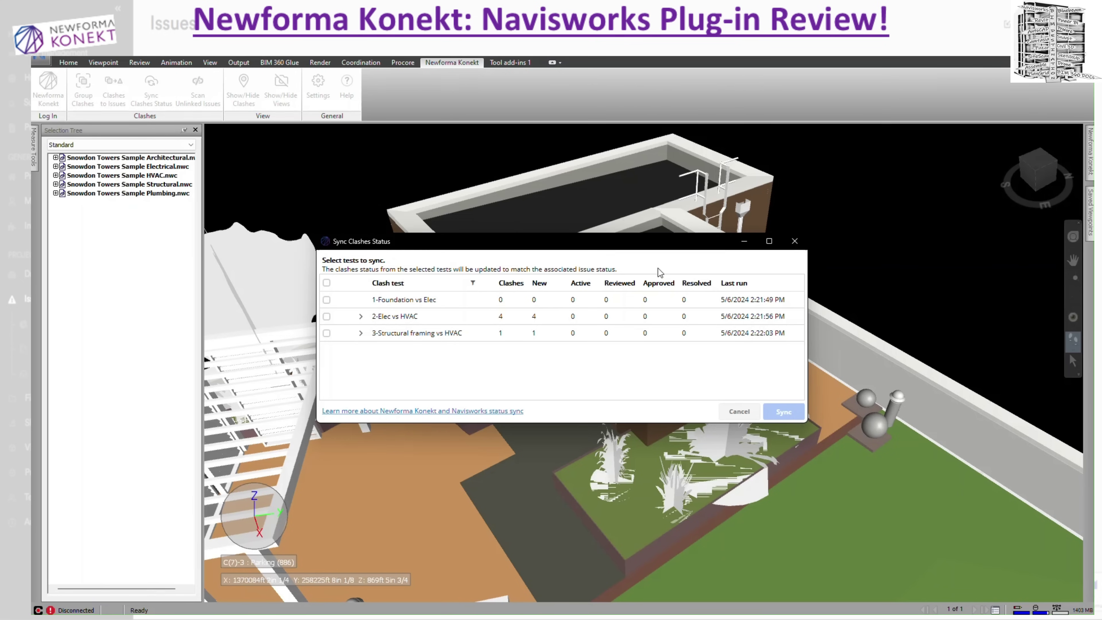
left_click(361, 316)
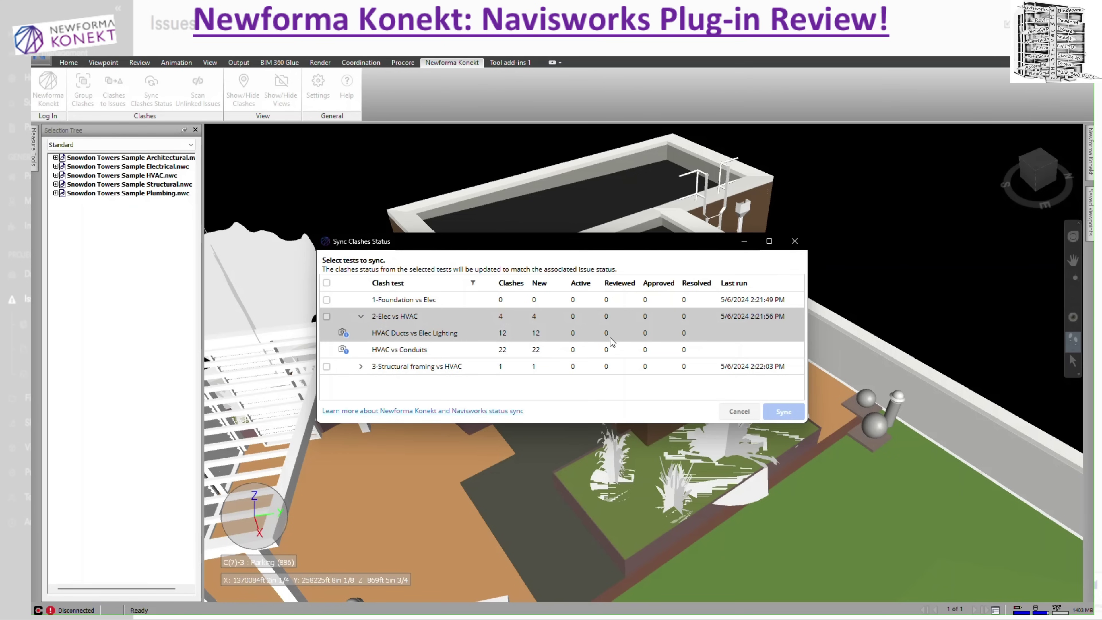
left_click(327, 317)
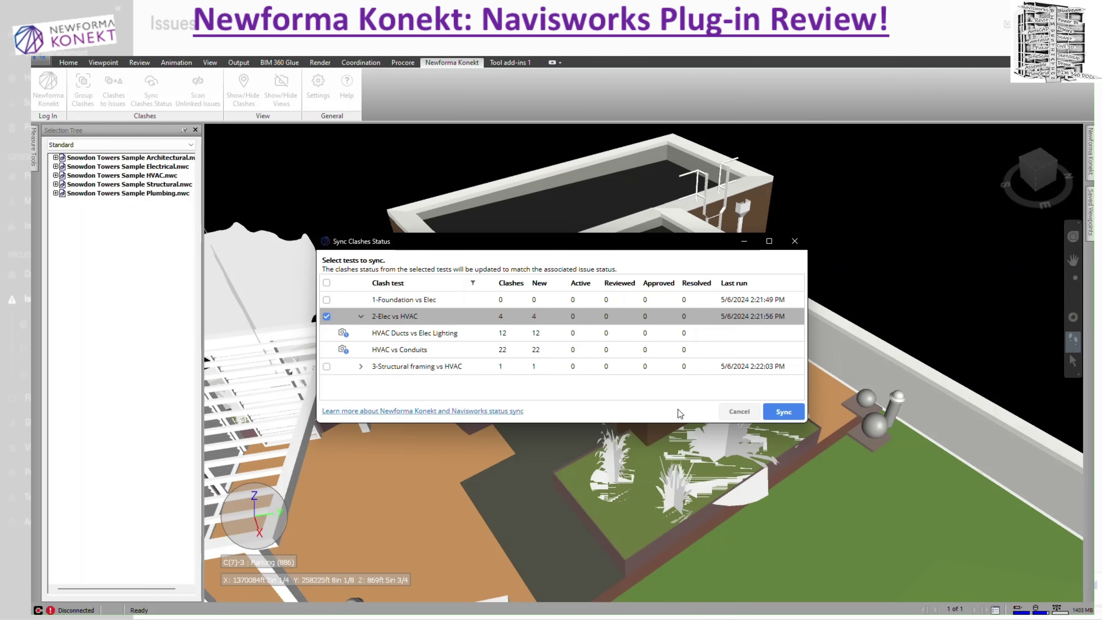
left_click(326, 317)
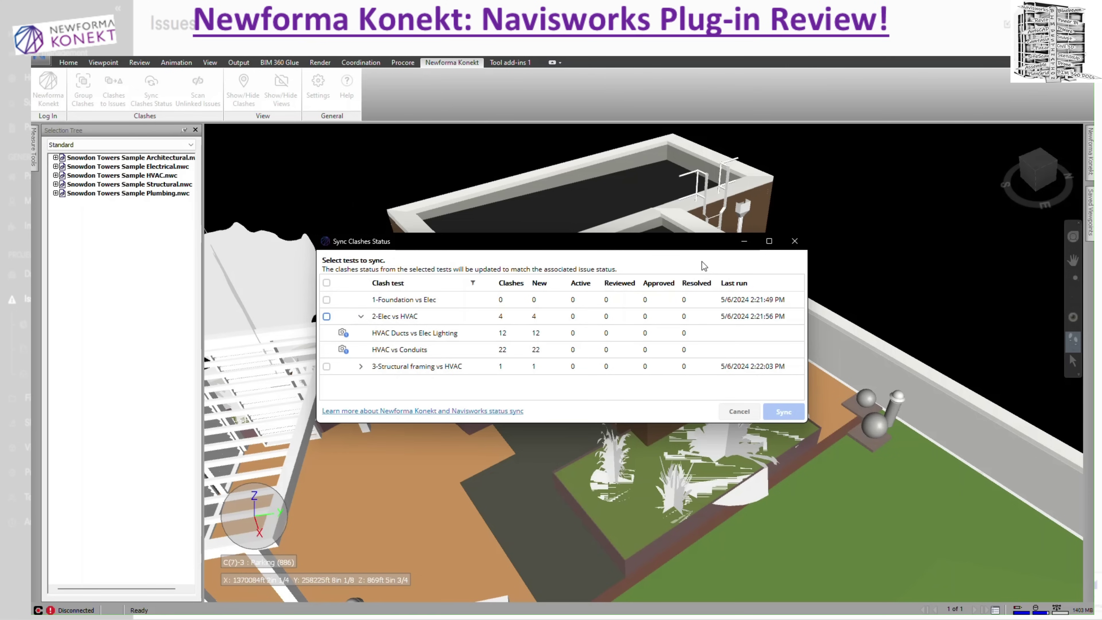
left_click(794, 242)
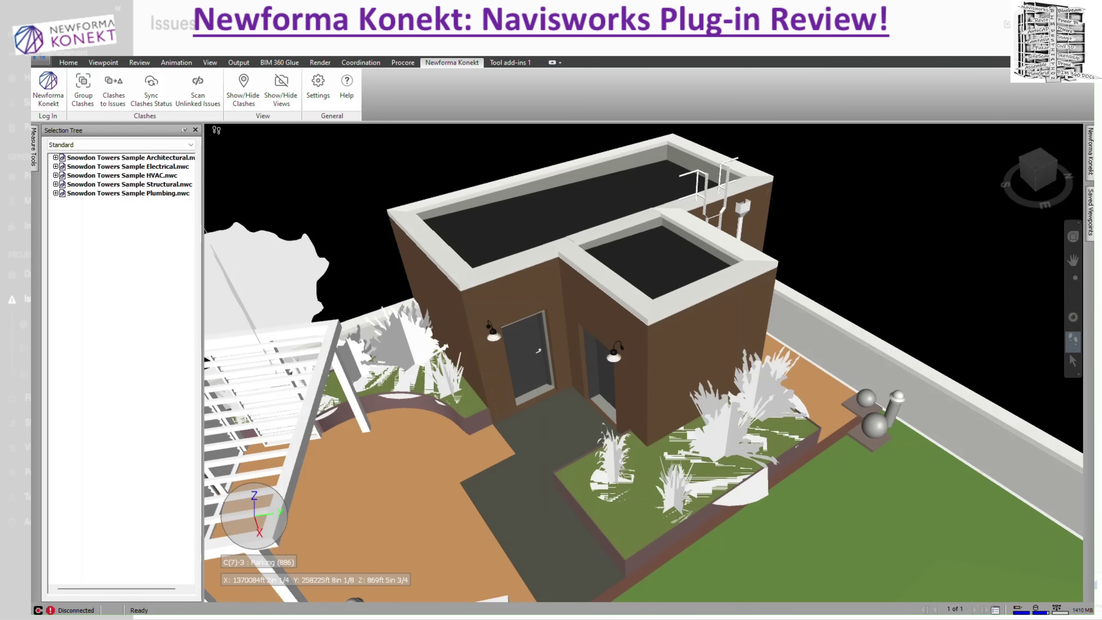
Step: Review the 2-Elec vs HVAC clash groups available for the unlinked issue scan and close the dialog without scanning
left_click(208, 108)
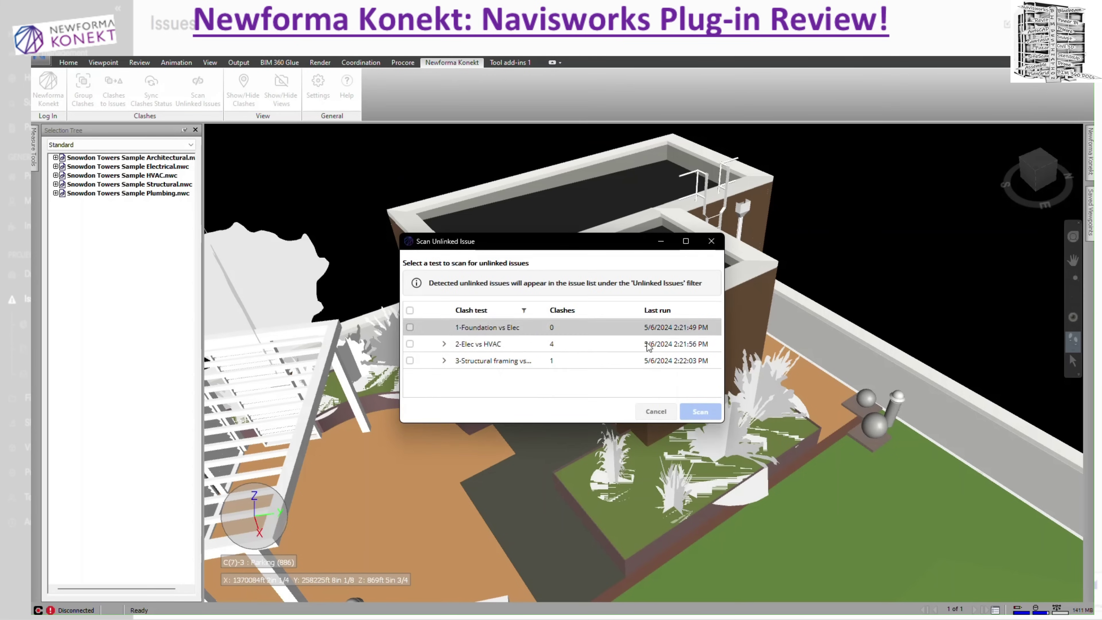
left_click(444, 344)
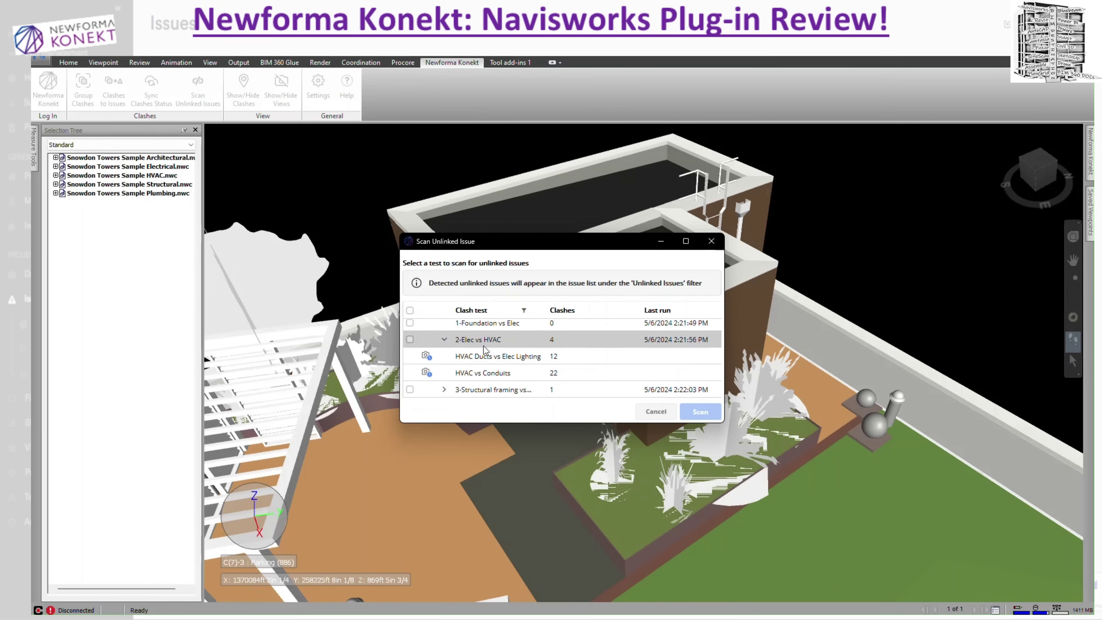
left_click(409, 344)
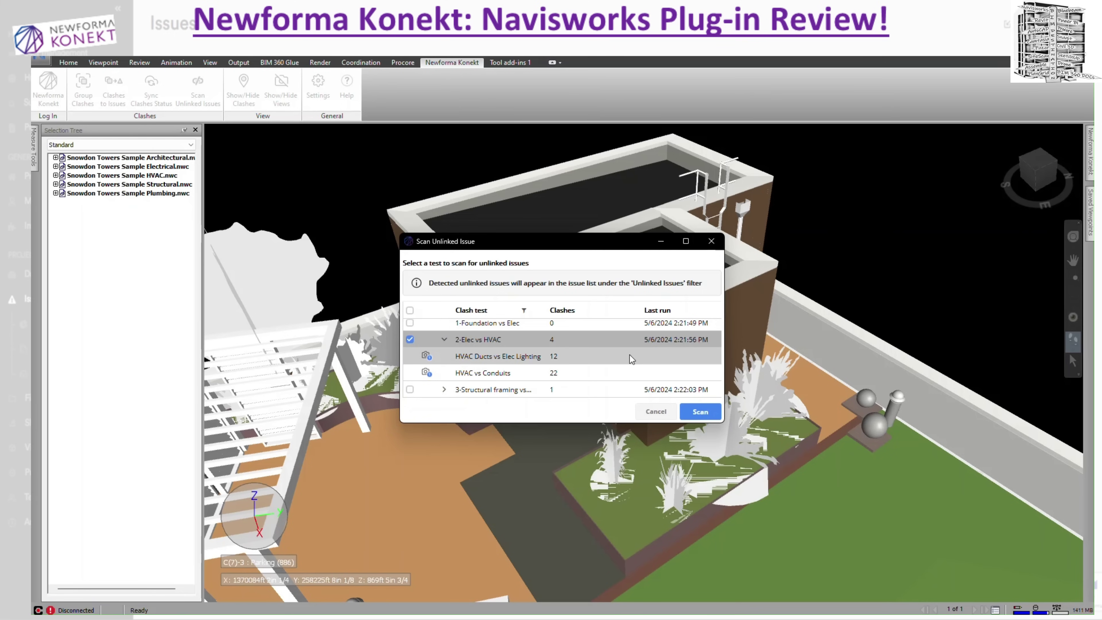
left_click(712, 240)
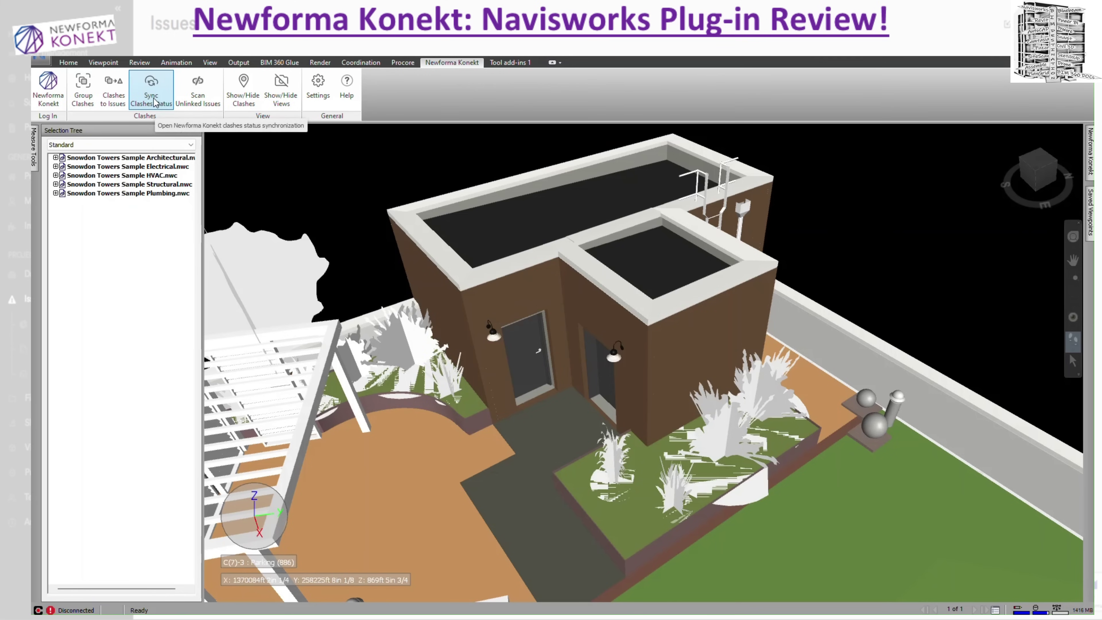